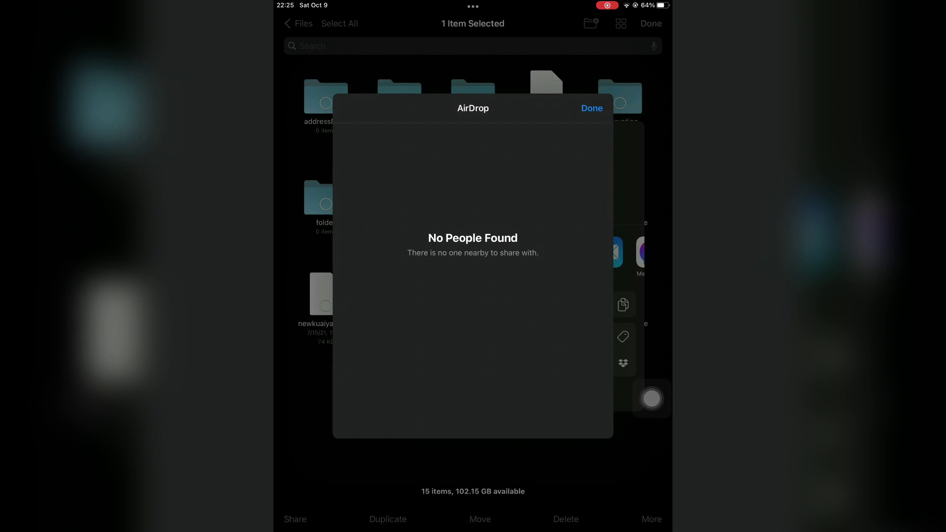
Dismiss the empty AirDrop sheet in Files and return to the home screen.
{"action": "left_click", "coordinate": [592, 108]}
{"action": "key", "text": "super+h"}
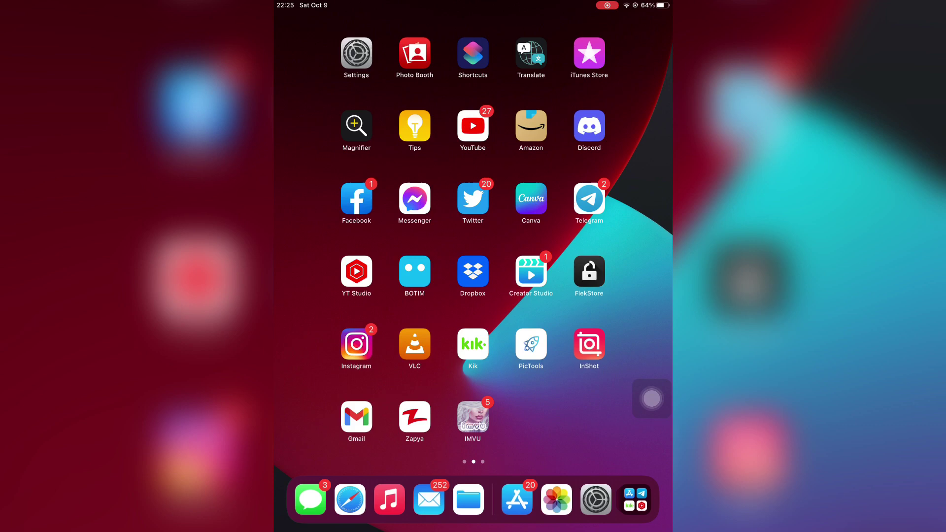
In Settings, switch Wi-Fi off and then switch Bluetooth off.
{"action": "left_click", "coordinate": [596, 500]}
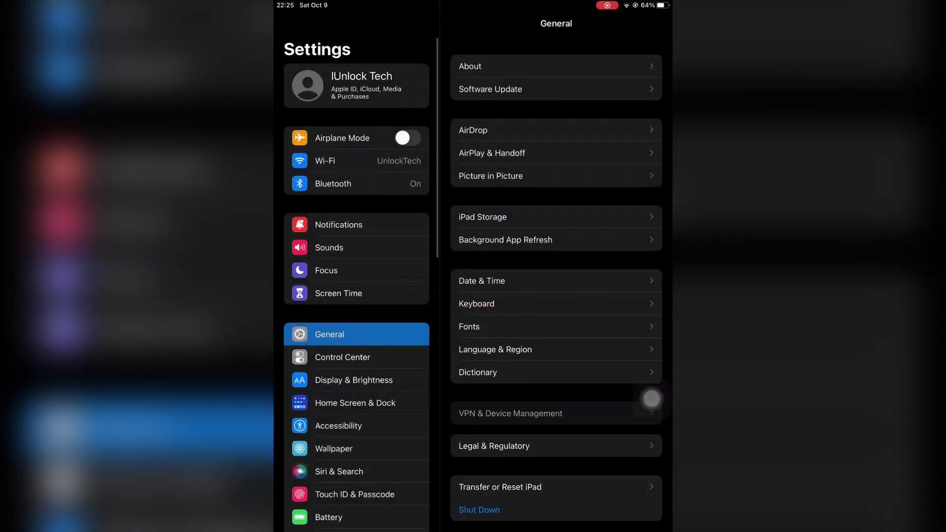
{"action": "left_click", "coordinate": [357, 161]}
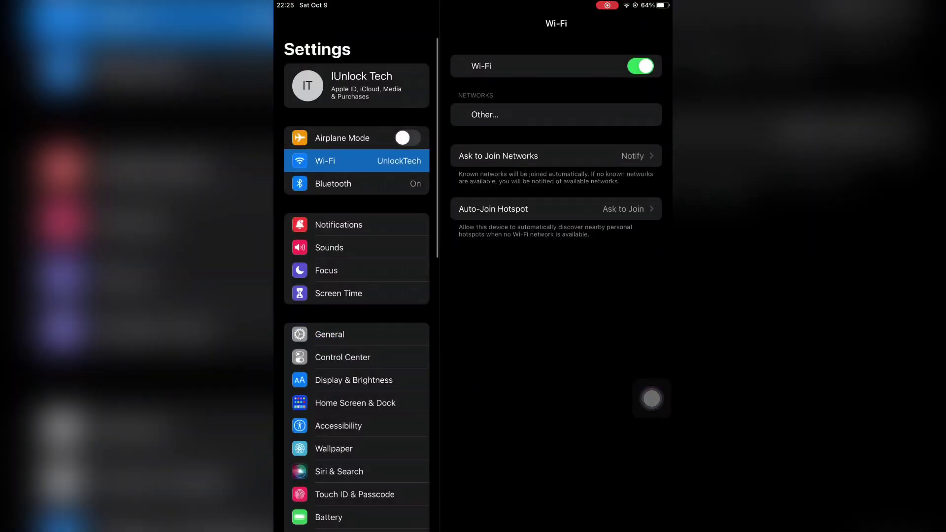
{"action": "left_click", "coordinate": [641, 66]}
{"action": "left_click", "coordinate": [357, 183]}
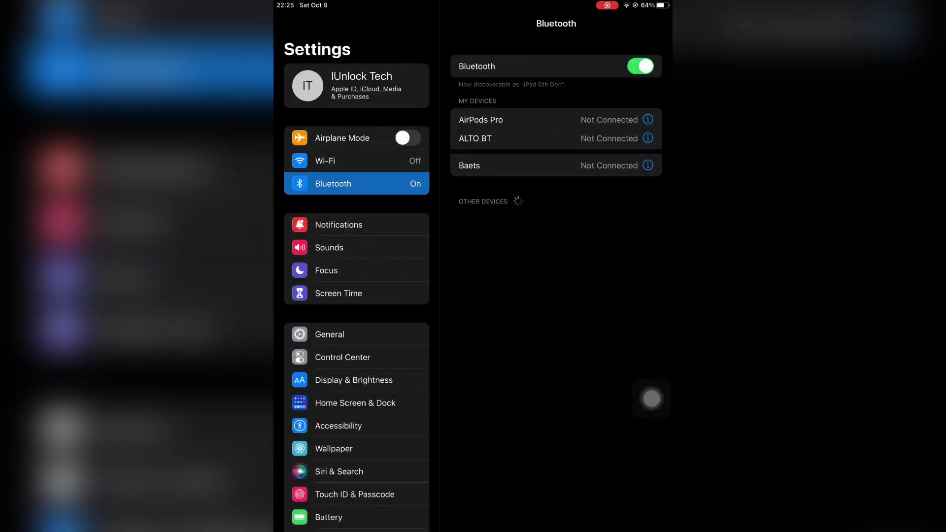
{"action": "left_click", "coordinate": [640, 66]}
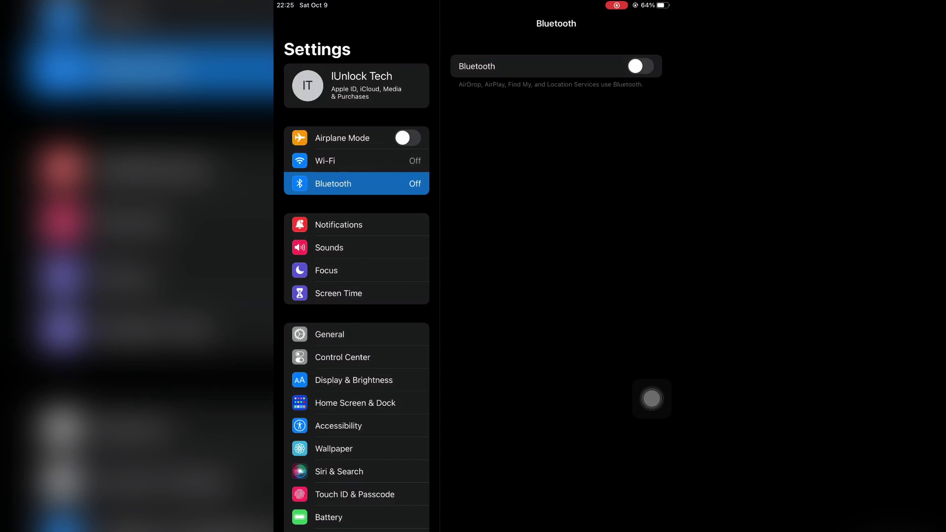
Turn off Screen Time from its settings page and confirm the choice.
{"action": "left_click", "coordinate": [357, 271]}
{"action": "left_click", "coordinate": [357, 293]}
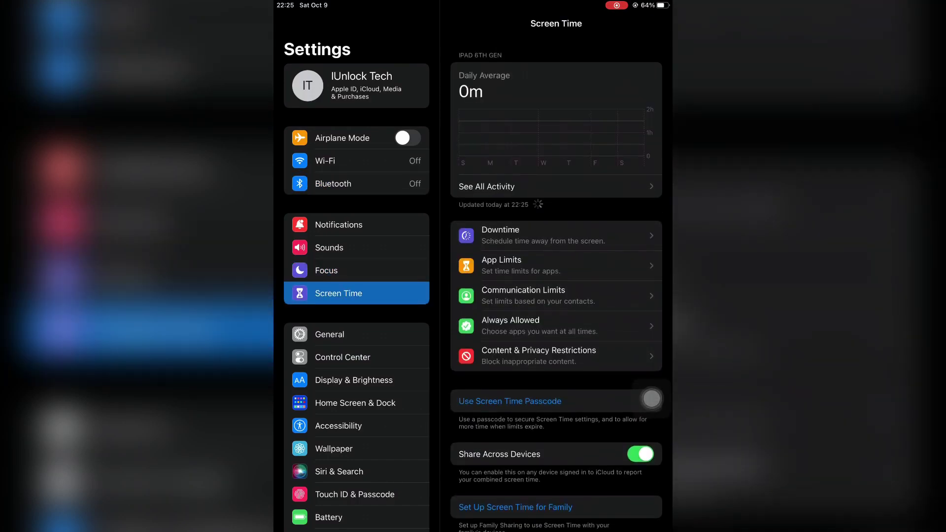
{"action": "left_click", "coordinate": [356, 161]}
{"action": "left_click", "coordinate": [357, 293]}
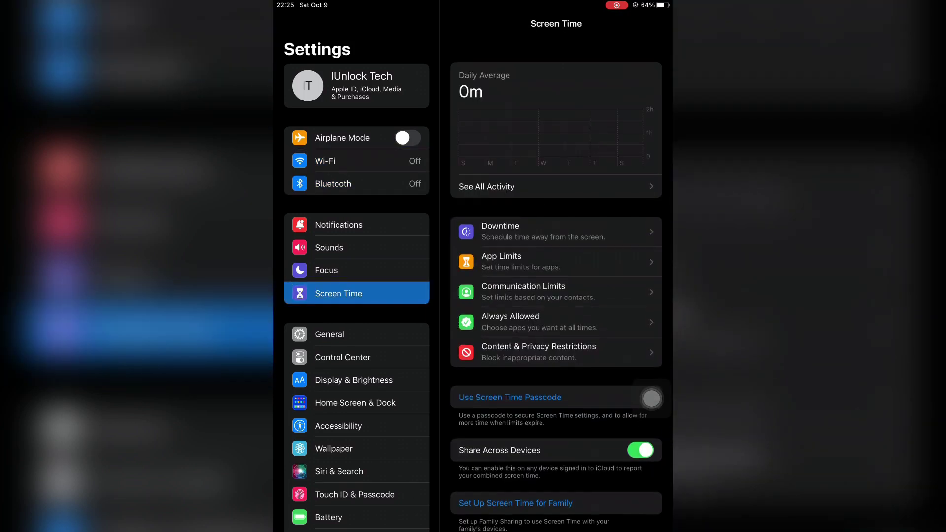
{"action": "scroll", "coordinate": [555, 333], "scroll_direction": "down", "scroll_amount": 2}
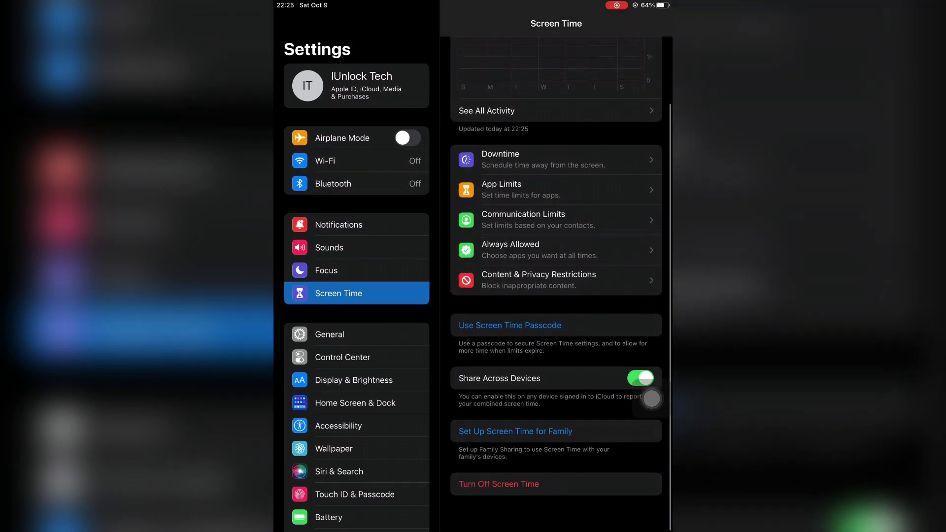
{"action": "left_click", "coordinate": [498, 501]}
{"action": "left_click", "coordinate": [466, 298]}
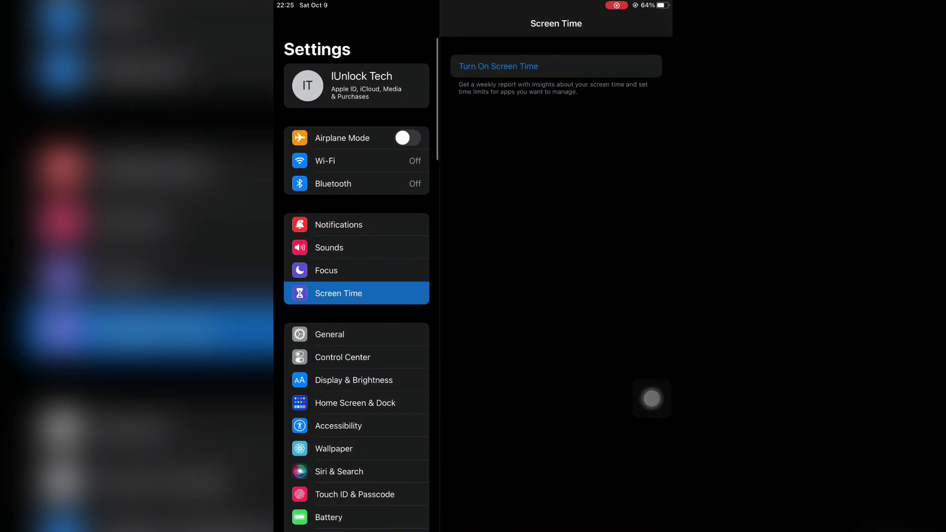
{"action": "scroll", "coordinate": [357, 333], "scroll_direction": "down", "scroll_amount": 3}
Under General, confirm in VPN & Device Management that no VPN is connected.
{"action": "left_click", "coordinate": [357, 207]}
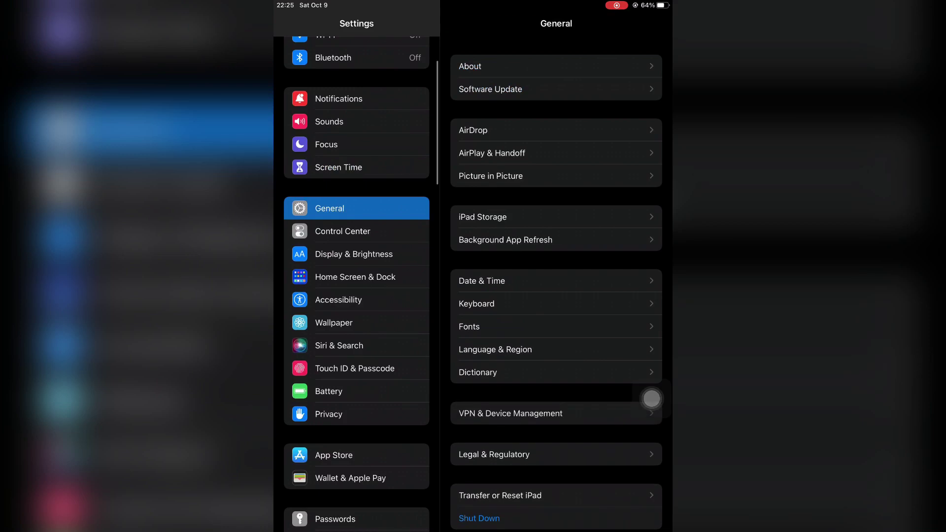
{"action": "left_click", "coordinate": [651, 413]}
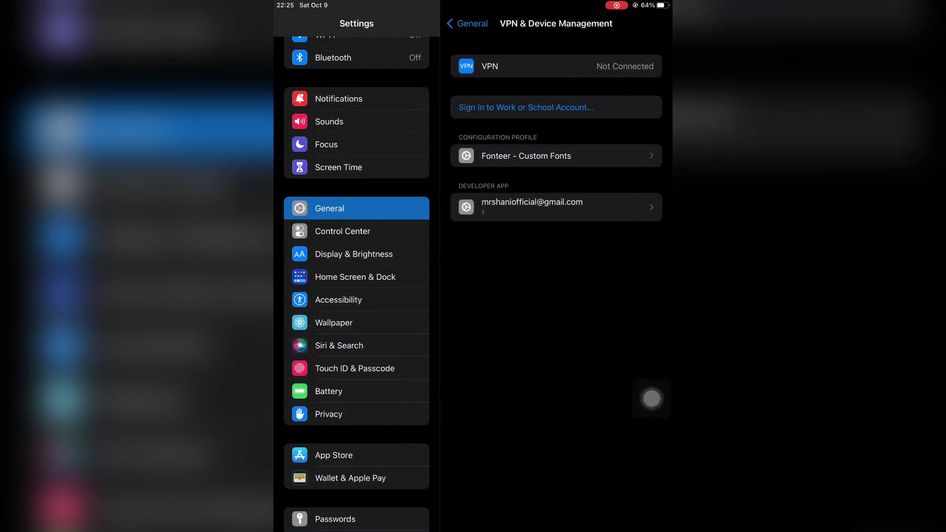
{"action": "left_click", "coordinate": [556, 65]}
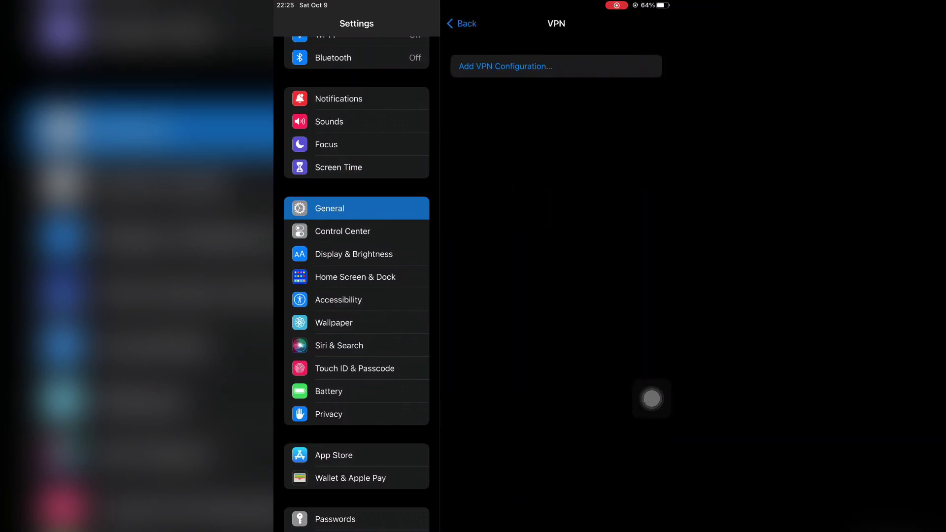
{"action": "left_click", "coordinate": [462, 23]}
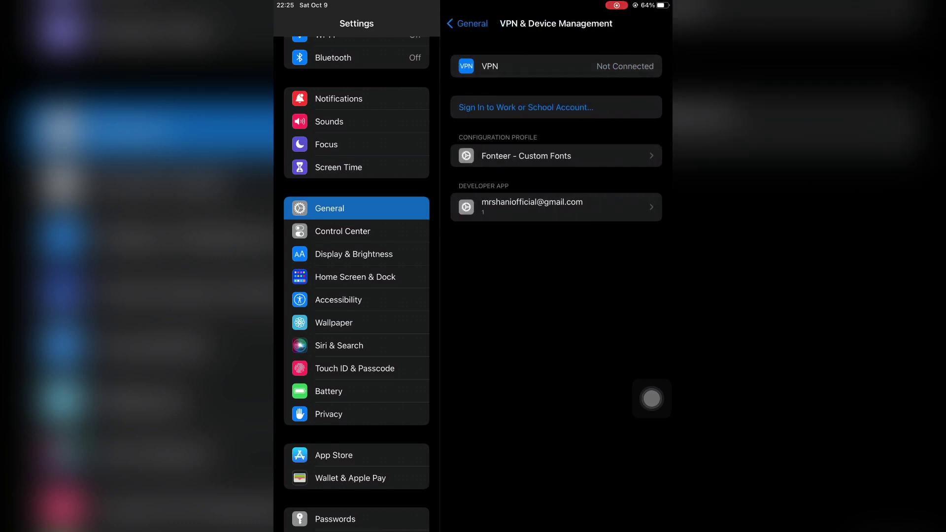
{"action": "left_click", "coordinate": [467, 23]}
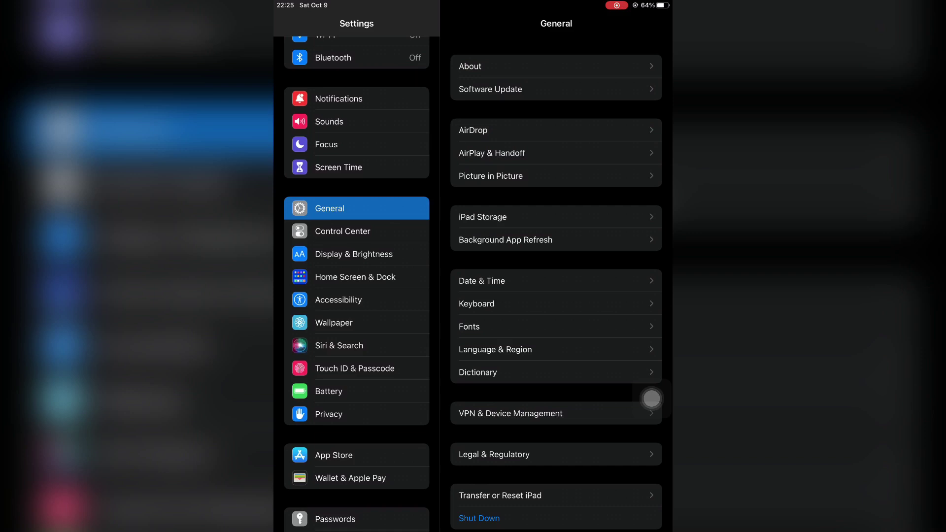
Run a Software Update check showing iPadOS 15.1 up to date, returning to General.
{"action": "left_click", "coordinate": [556, 88]}
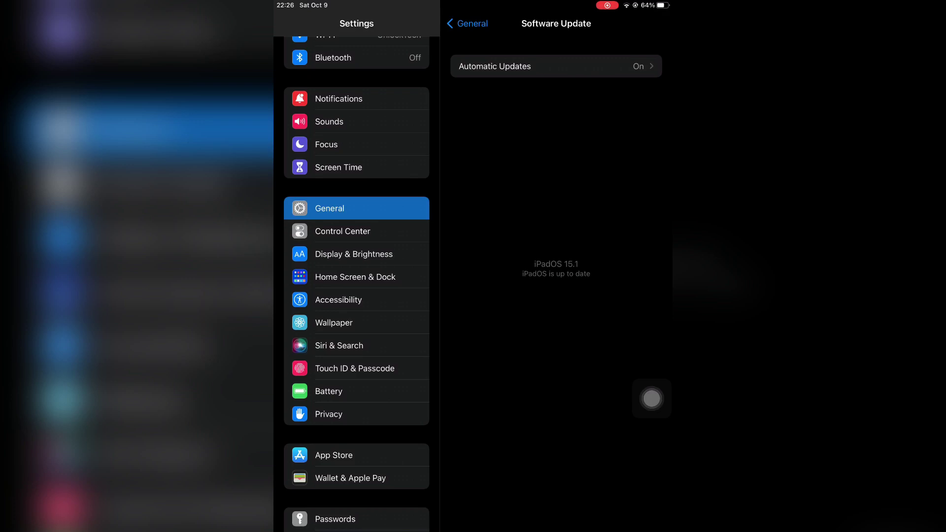
{"action": "left_click", "coordinate": [467, 23]}
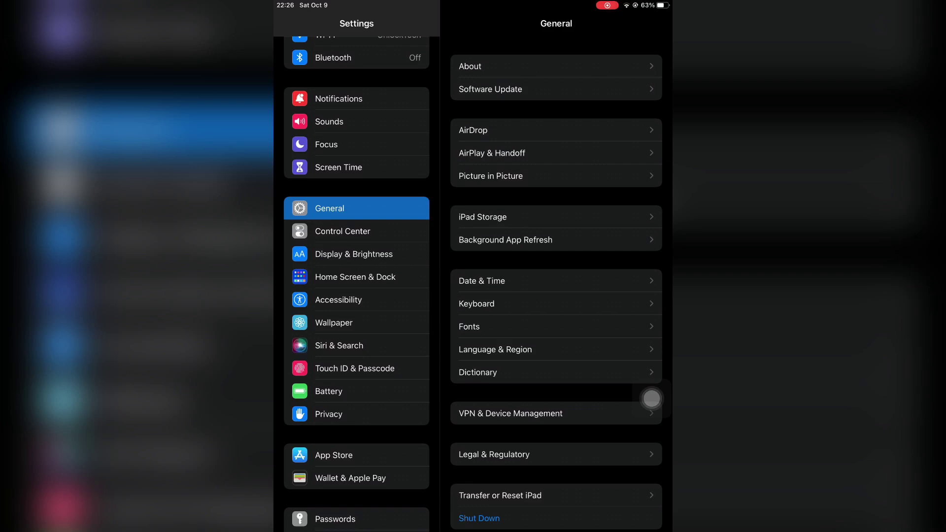
Choose Reset Network Settings under Transfer or Reset iPad and confirm the reset.
{"action": "left_click", "coordinate": [555, 495]}
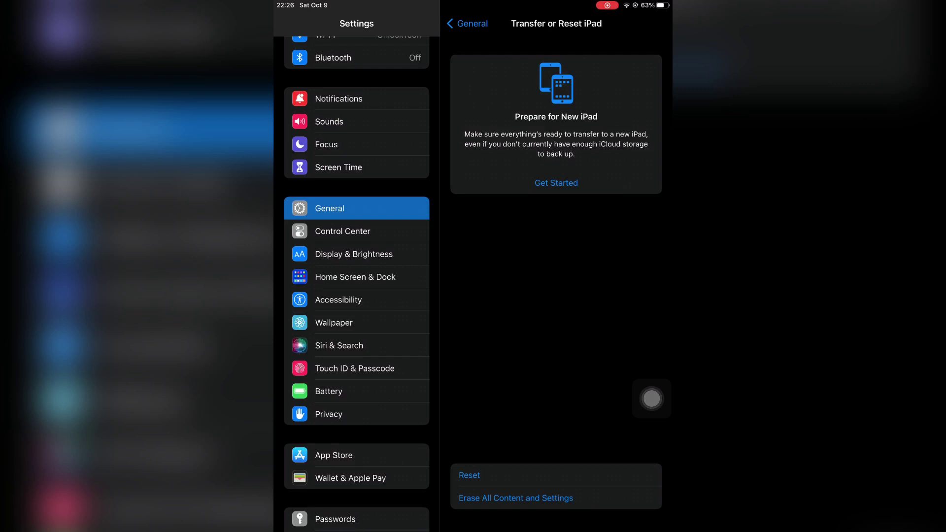
{"action": "left_click", "coordinate": [469, 475]}
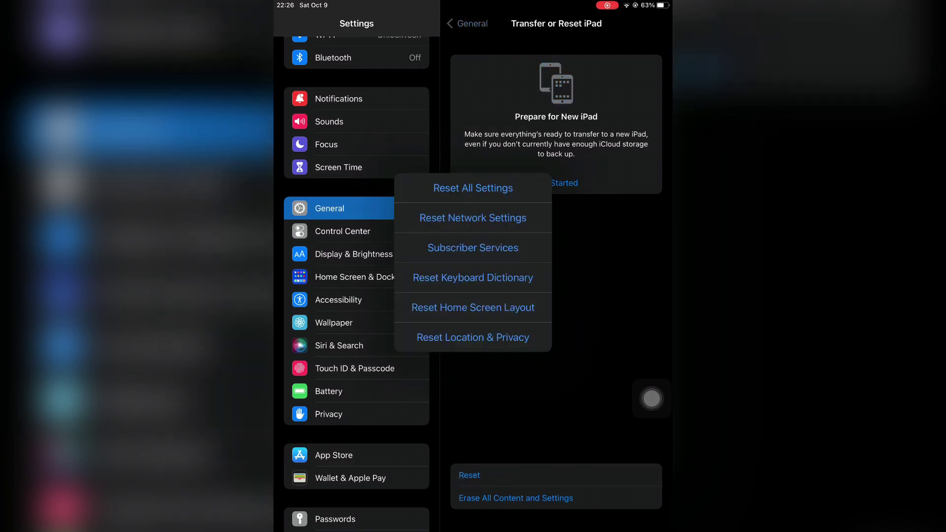
{"action": "left_click", "coordinate": [473, 218]}
{"action": "type", "text": "00000"}
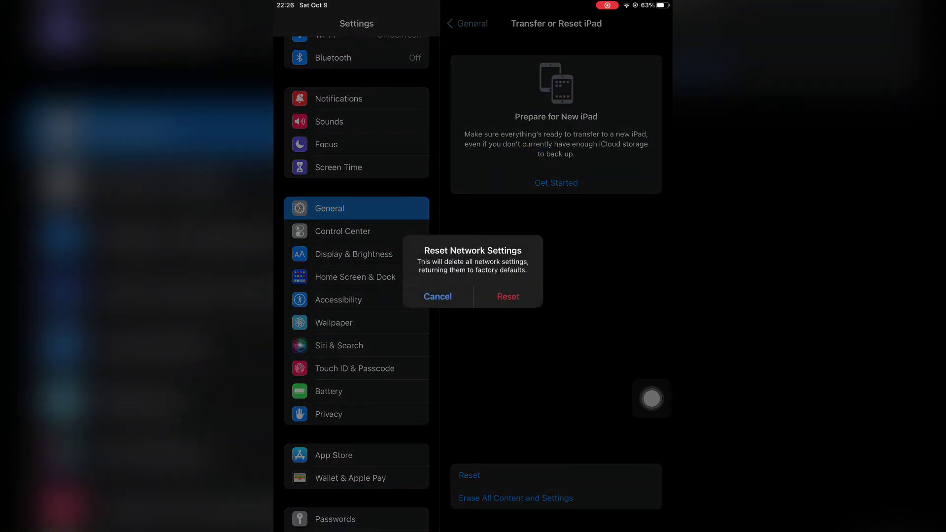
{"action": "left_click", "coordinate": [508, 296]}
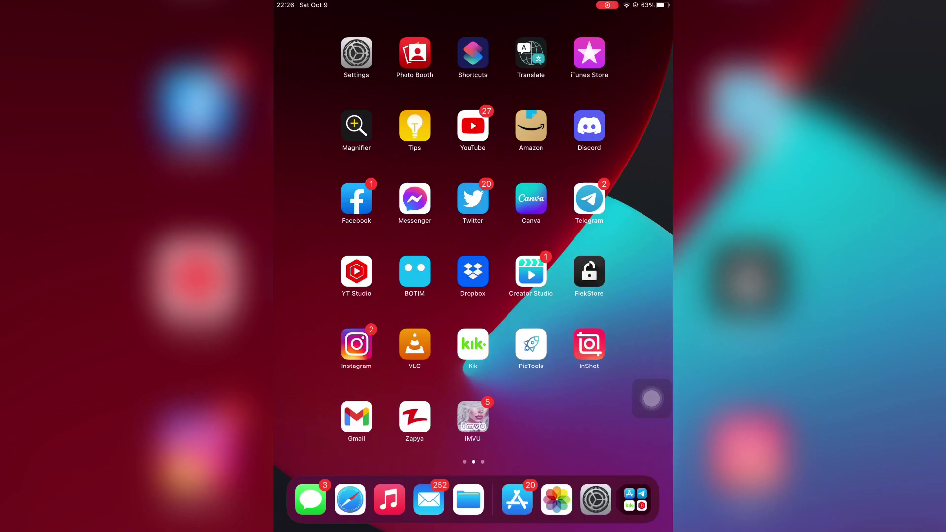
In Files, select configPlist.plist and bring up its share sheet.
{"action": "left_click", "coordinate": [469, 500]}
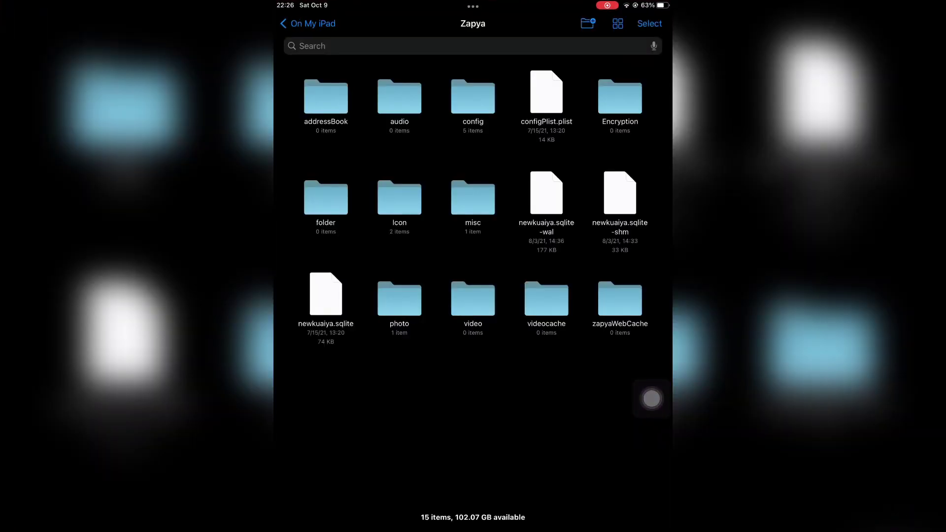
{"action": "left_click", "coordinate": [649, 23]}
{"action": "left_click", "coordinate": [547, 98]}
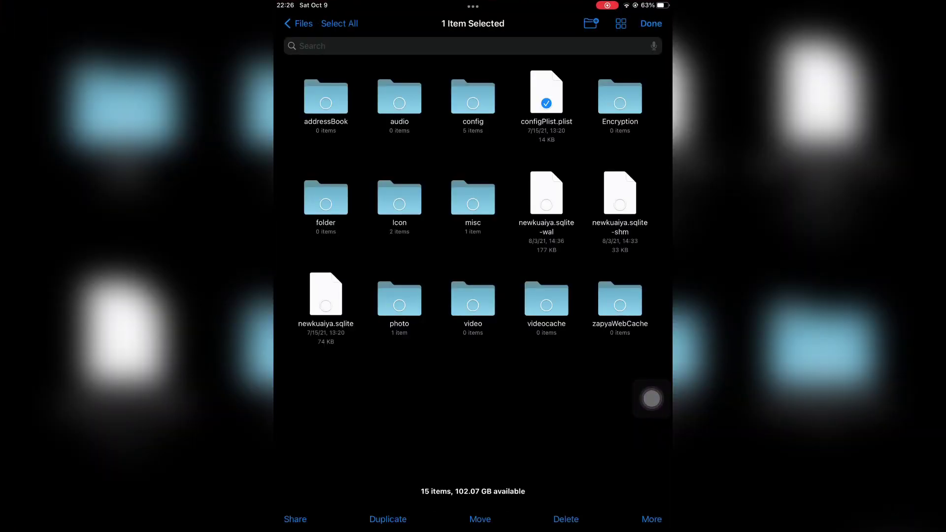
{"action": "left_click", "coordinate": [295, 519]}
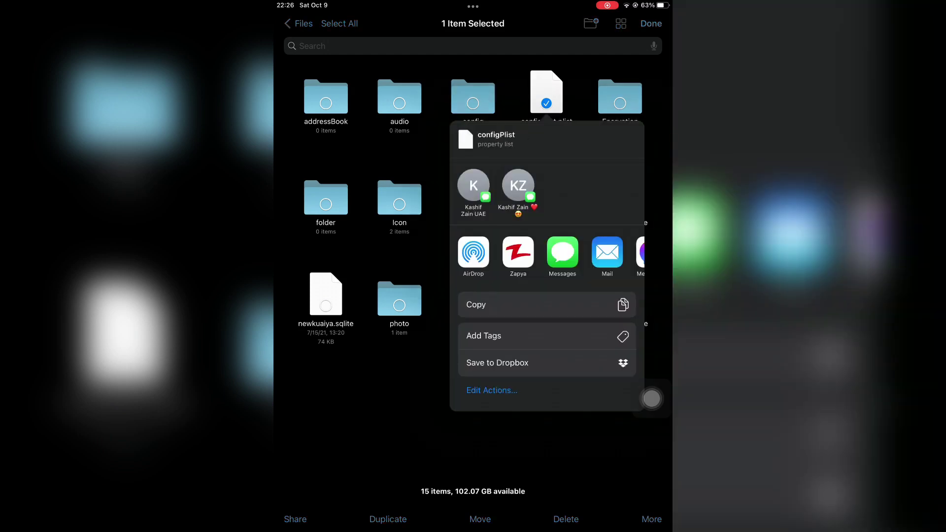
AirDrop configPlist.plist to the nearby iPhone, retrying once so it shows Sent.
{"action": "left_click", "coordinate": [473, 253]}
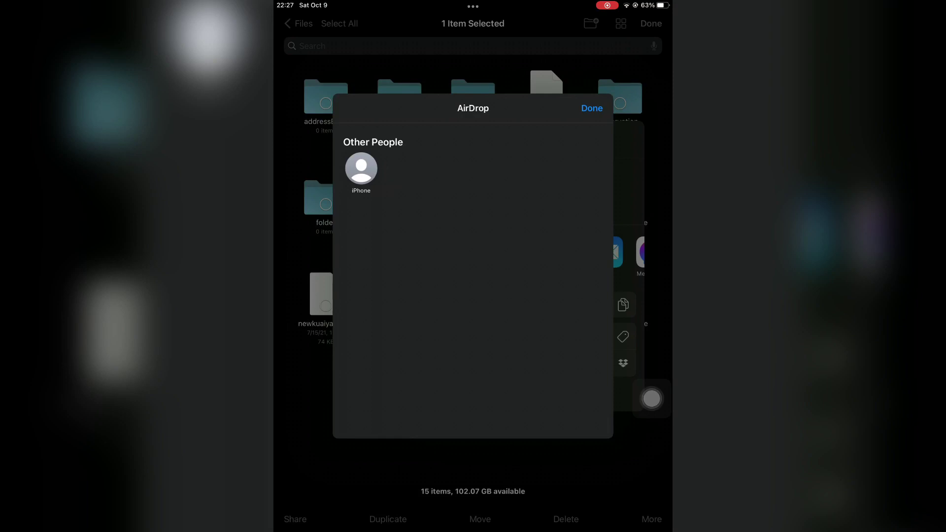
{"action": "left_click", "coordinate": [591, 108]}
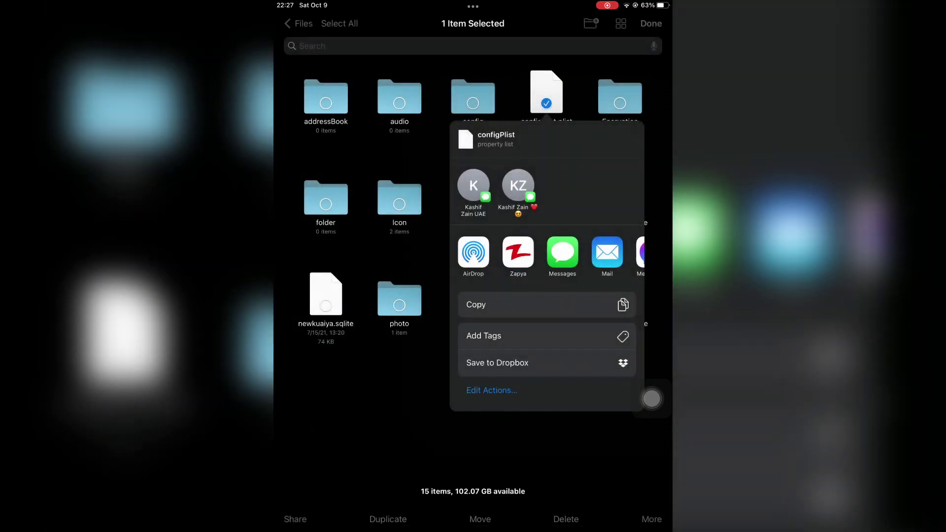
{"action": "left_click", "coordinate": [473, 253]}
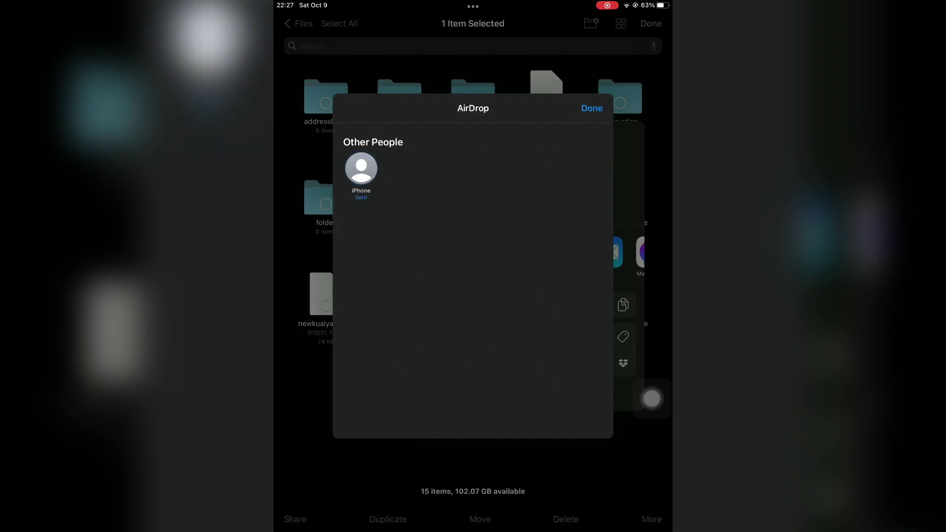
{"action": "left_click", "coordinate": [591, 108]}
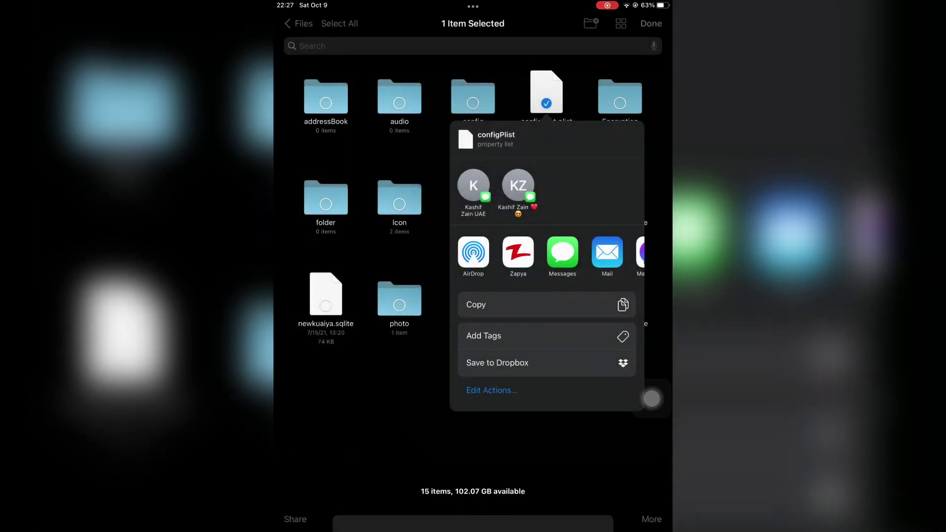